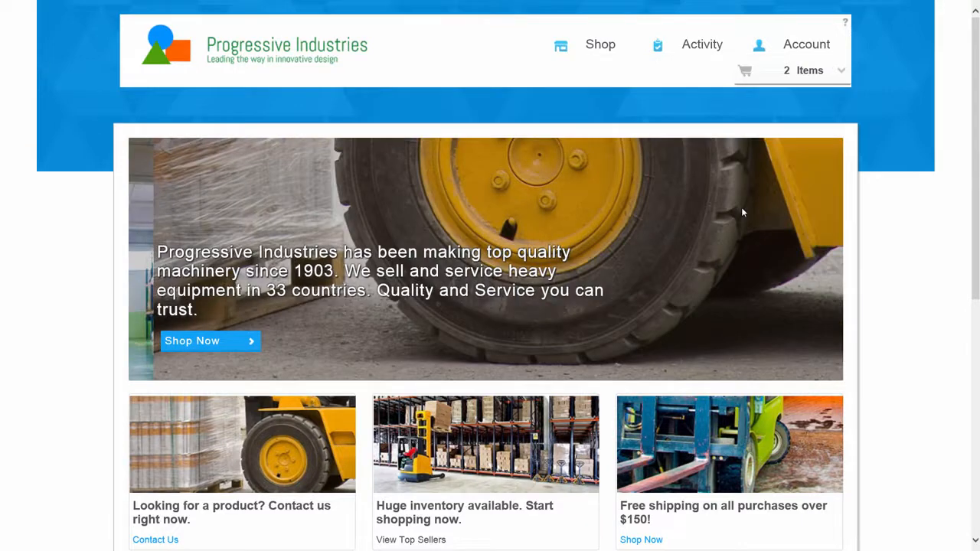
Step: Open the Account Balance page to view the customer's outstanding invoices and credit
click(793, 43)
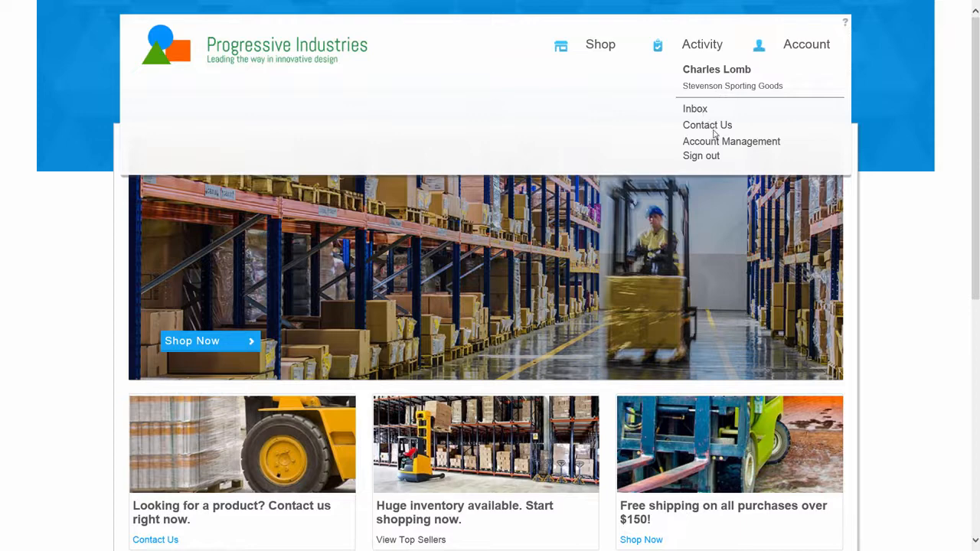
click(699, 52)
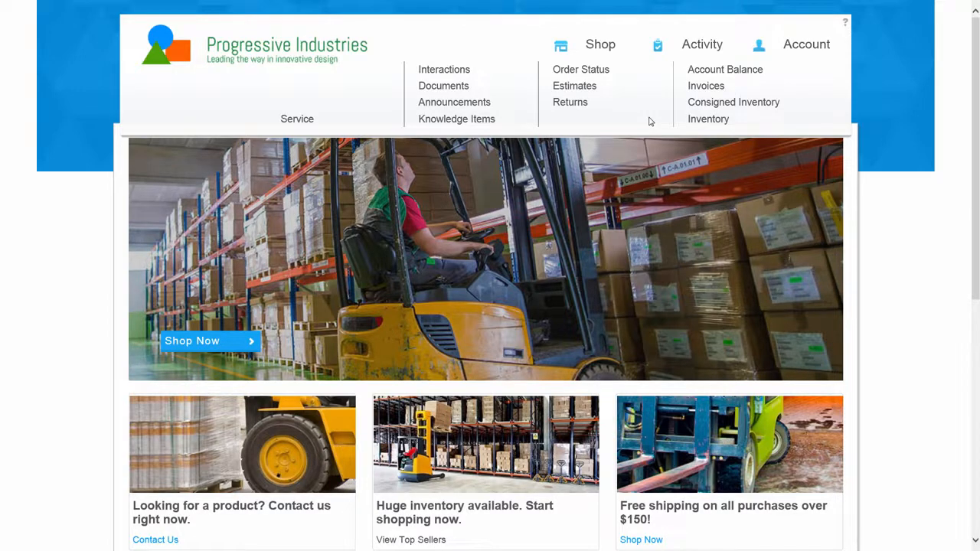
click(712, 69)
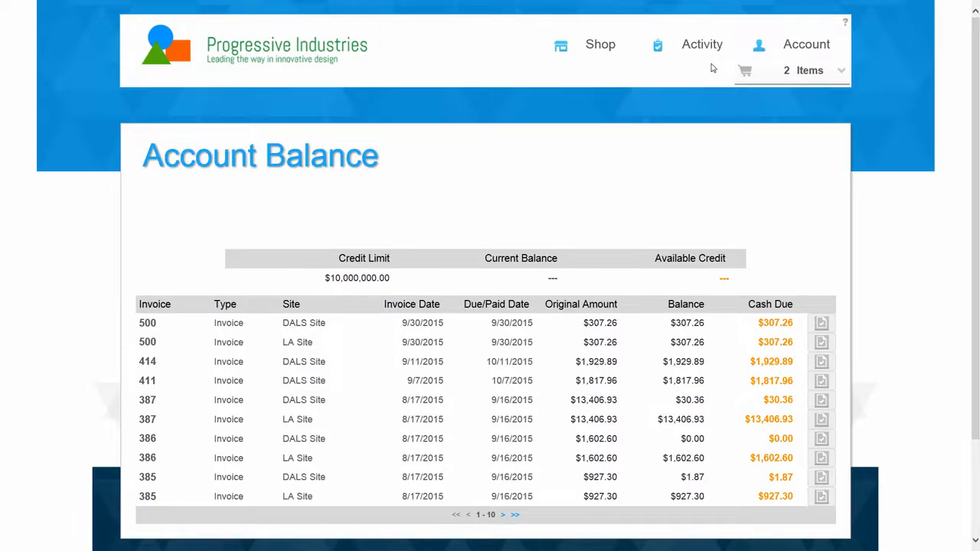
Step: View the Invoices list, followed by the Order Status list
mouse_move(693, 46)
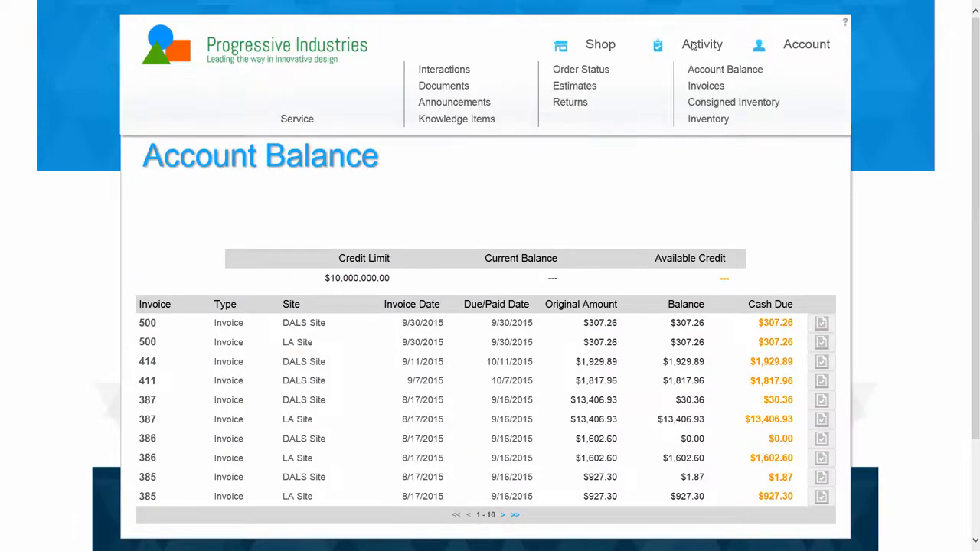
click(706, 86)
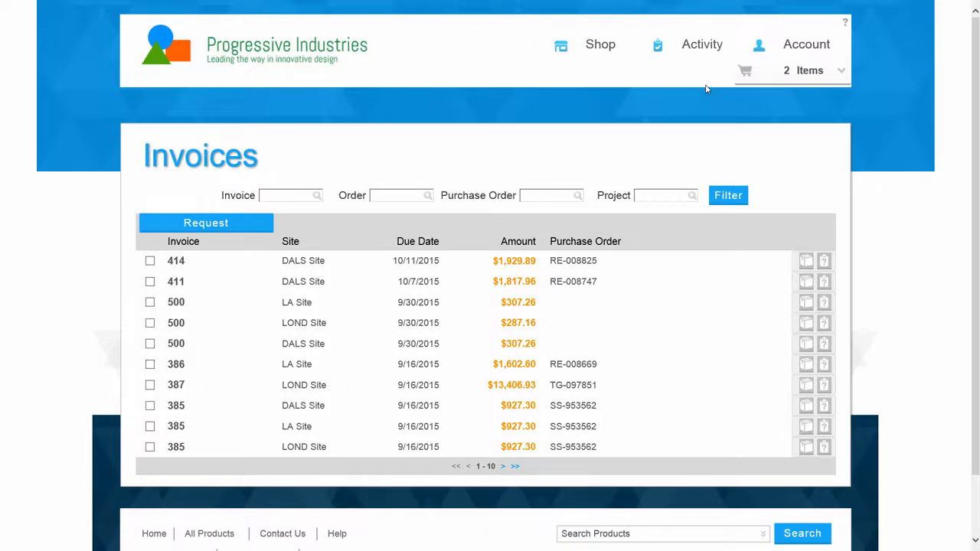
mouse_move(695, 48)
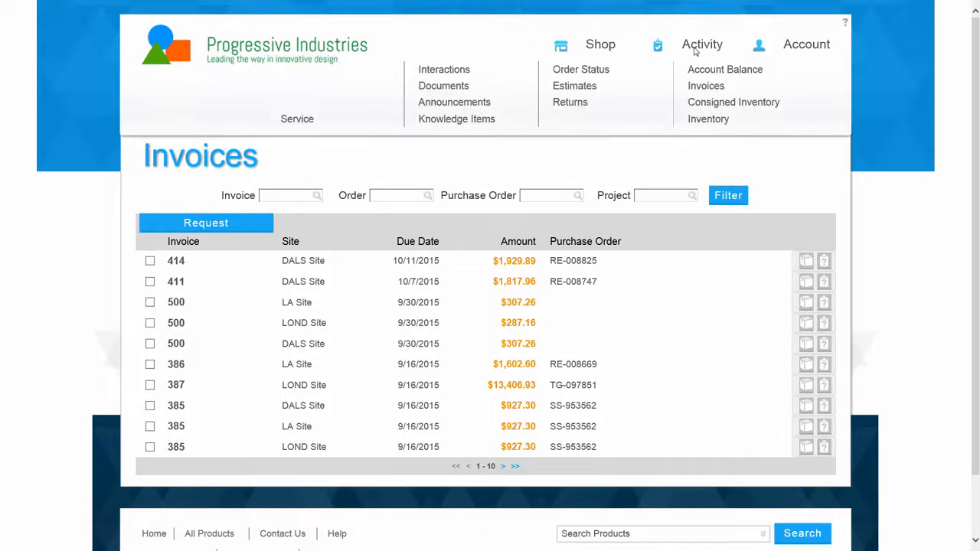
click(596, 72)
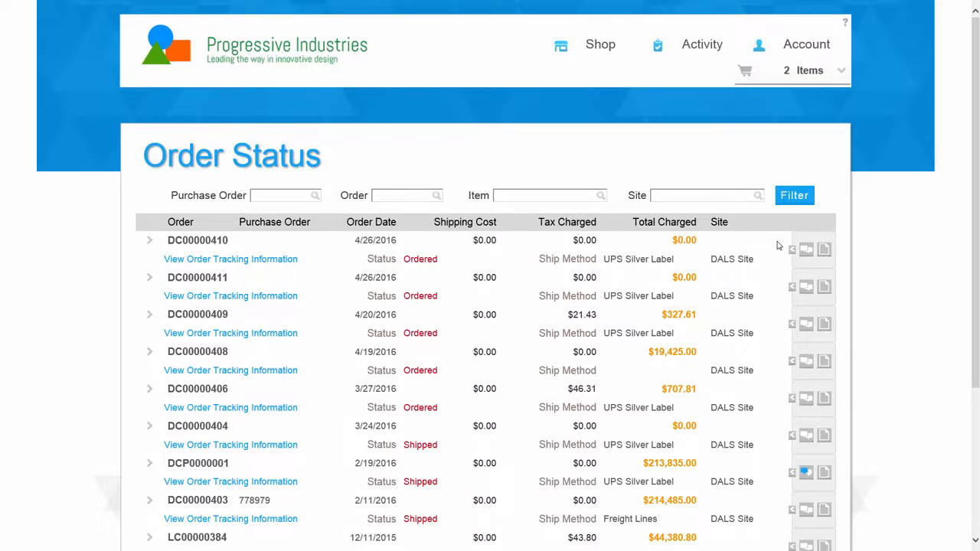
Step: Open the Service Knowledge Base and filter its articles by the Electric category
click(693, 52)
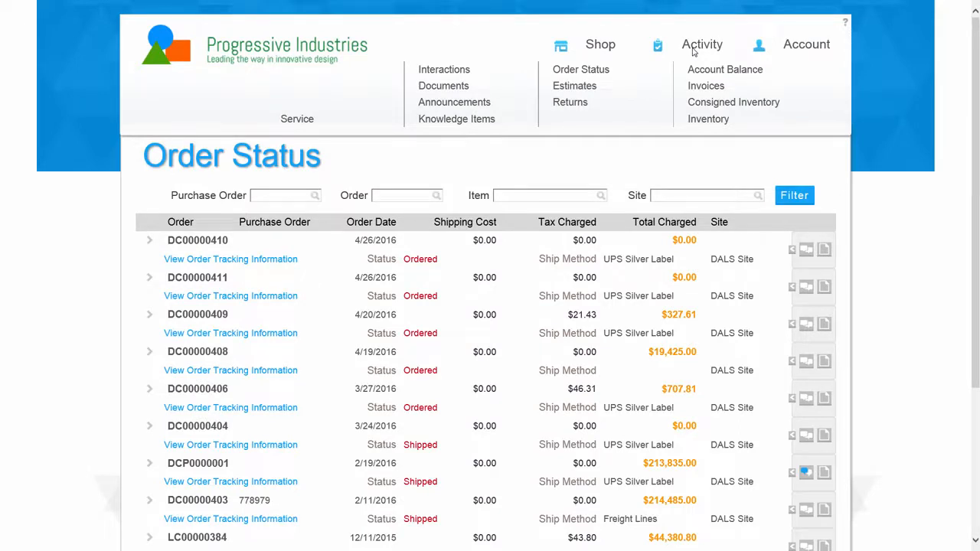
click(298, 120)
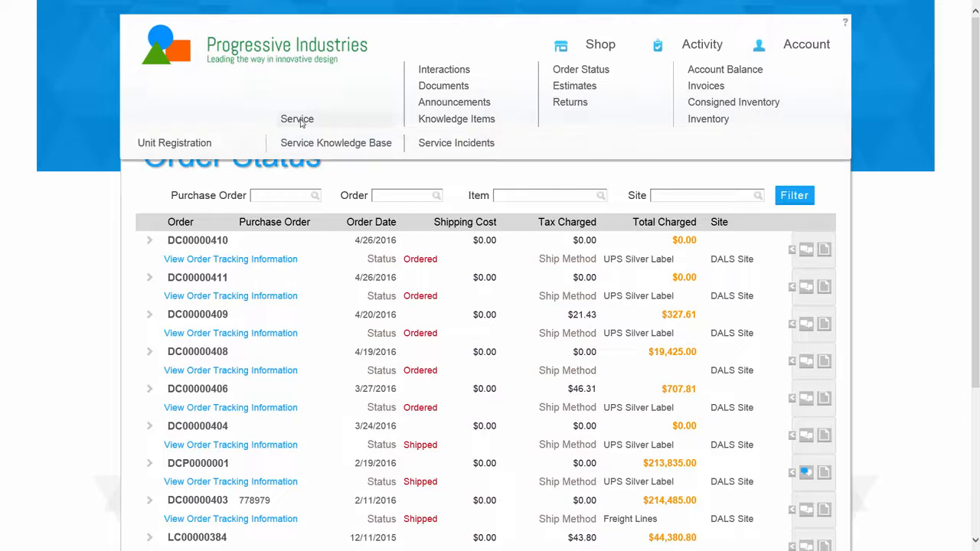
click(340, 144)
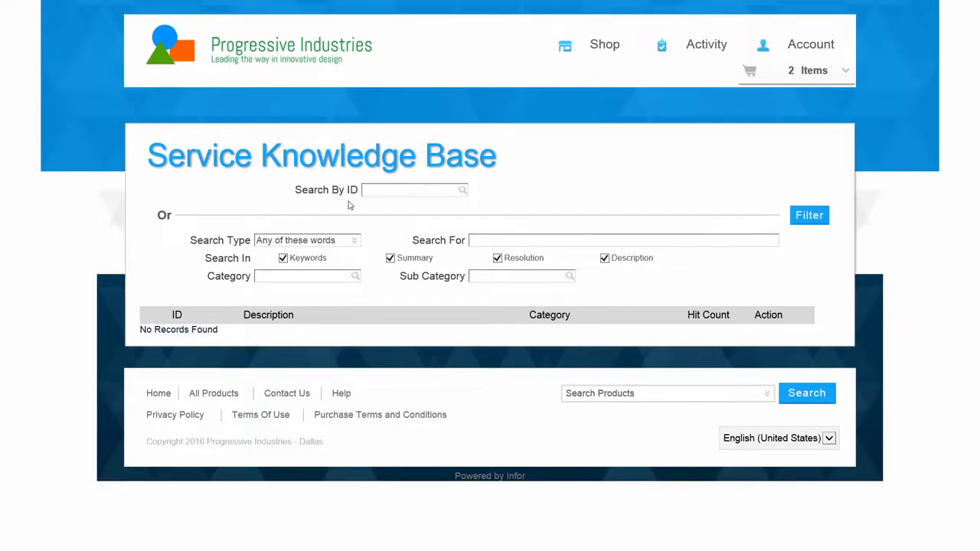
click(342, 281)
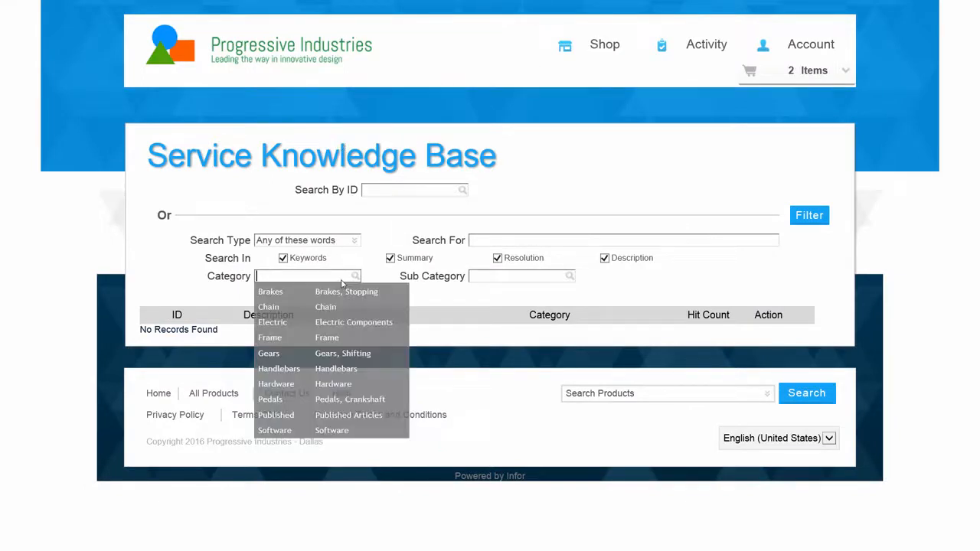
click(358, 327)
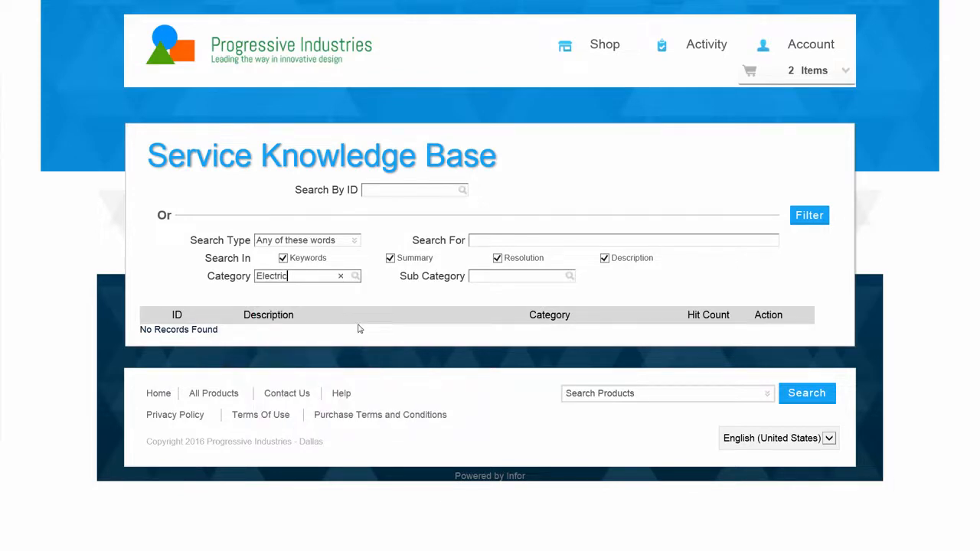
click(820, 218)
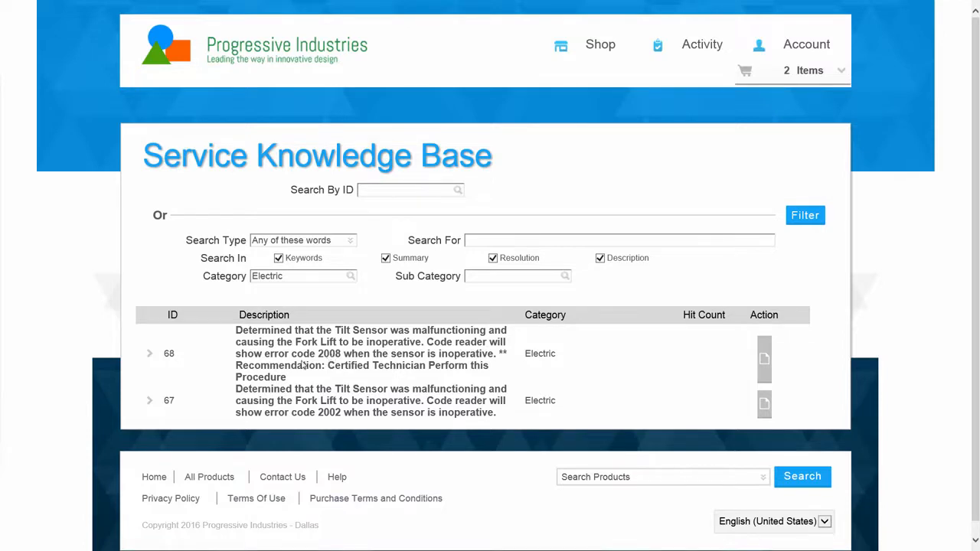
Step: Expand knowledge base article 68 and read its summary, description and resolution
click(149, 356)
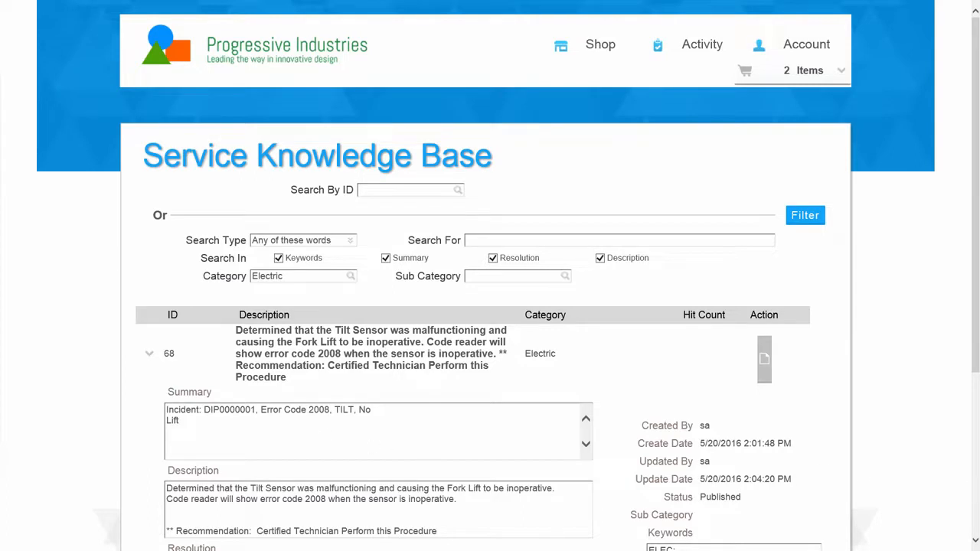
scroll(976, 509, down, 2)
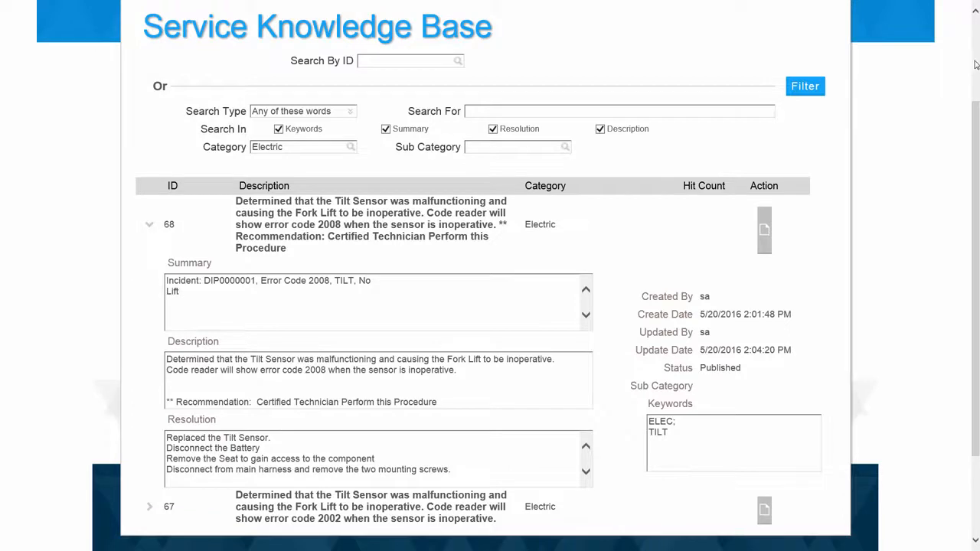
scroll(976, 64, up, 3)
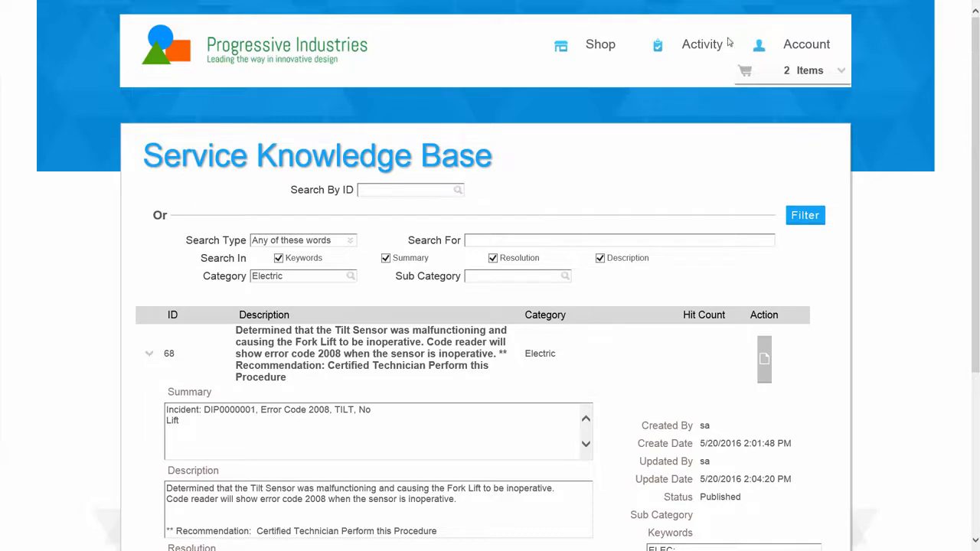
Step: Go to the Service Incidents page and start entering a new incident
mouse_move(706, 47)
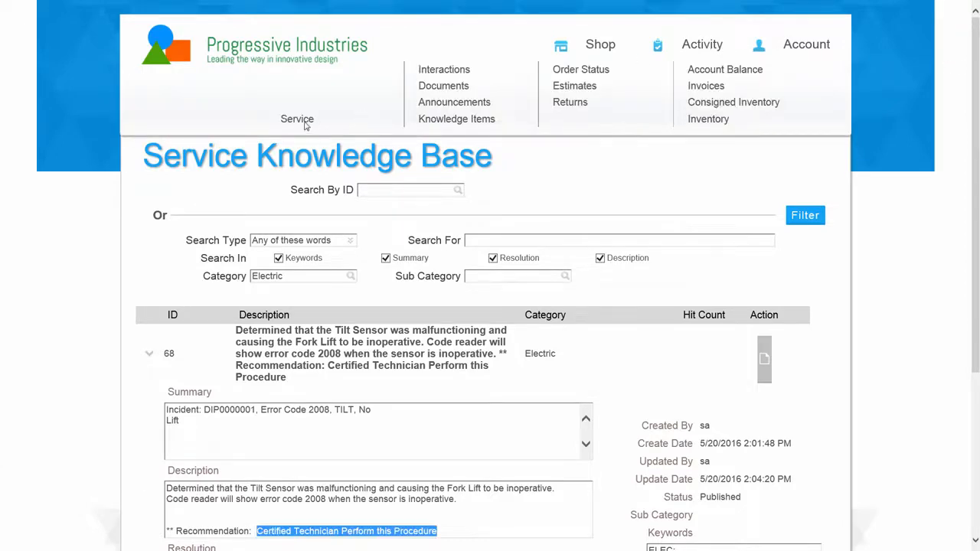
mouse_move(295, 128)
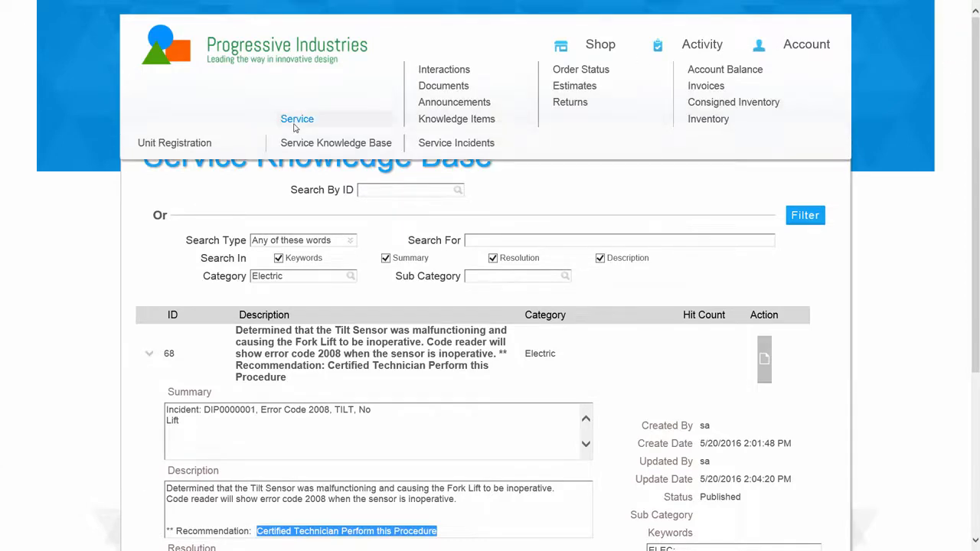
click(433, 145)
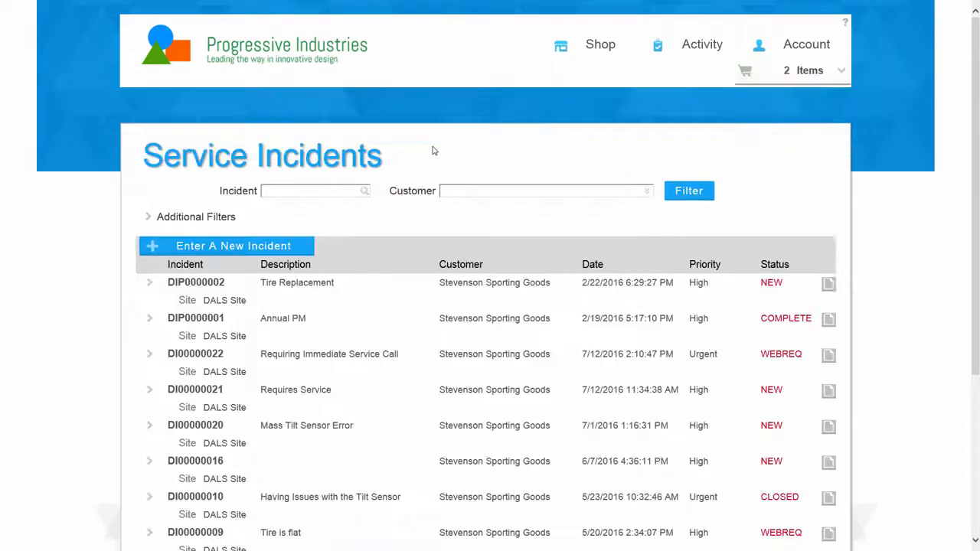
click(239, 246)
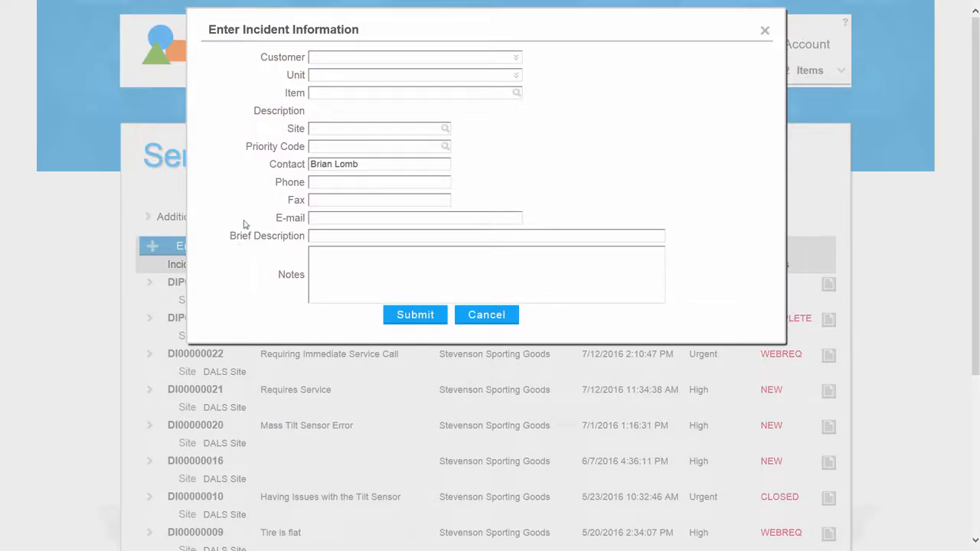
Step: Set the incident's customer to Stevenson Sporting Goods, choose the forklift unit ending in 001, and set the priority code to Urgent
click(312, 59)
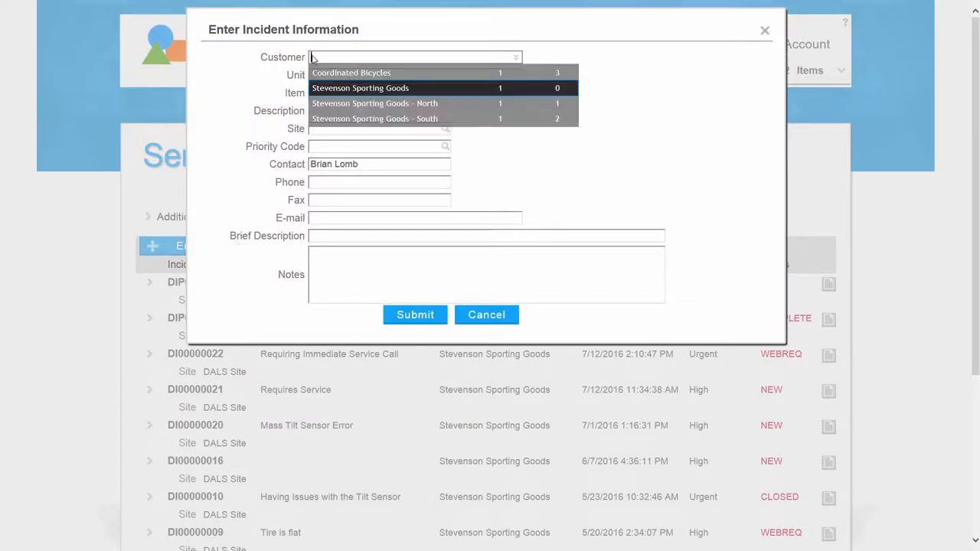
click(344, 94)
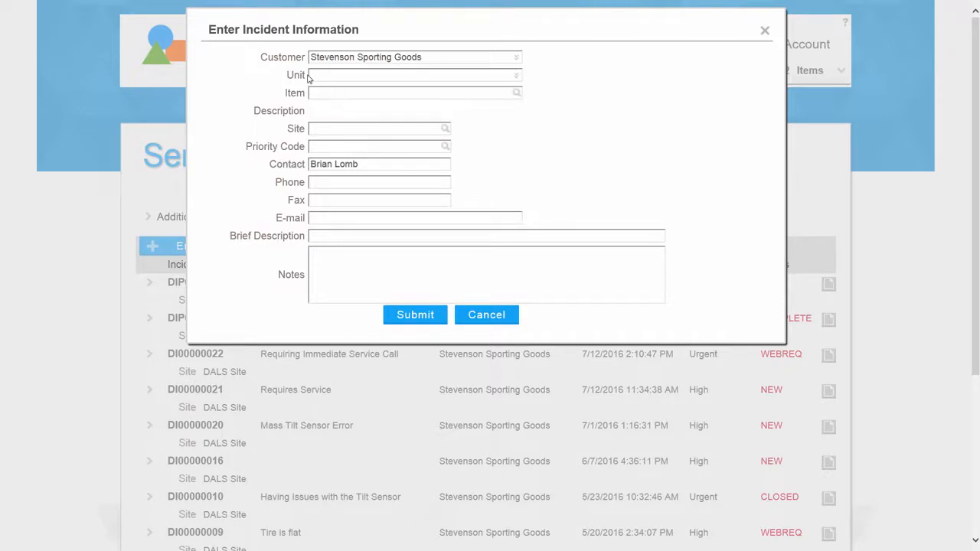
click(310, 77)
click(326, 92)
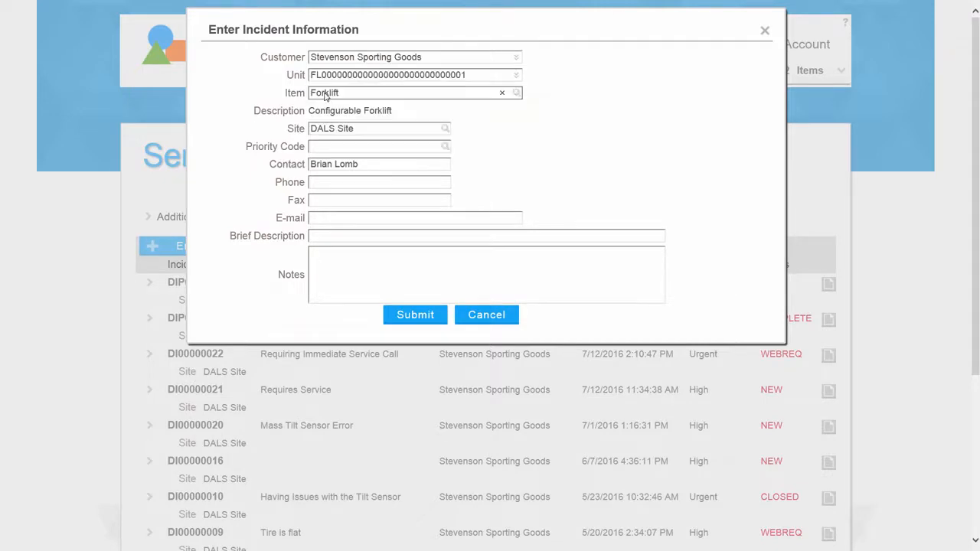
click(318, 147)
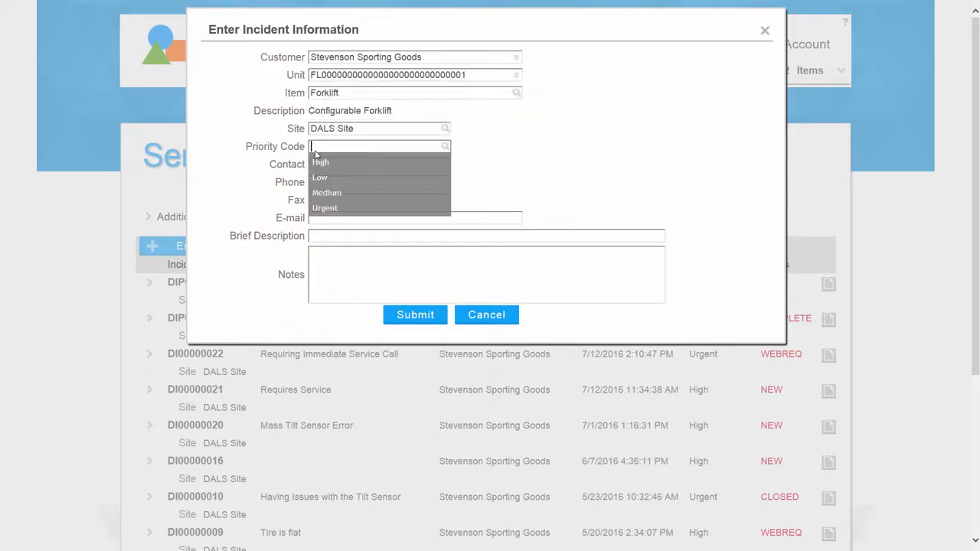
click(327, 208)
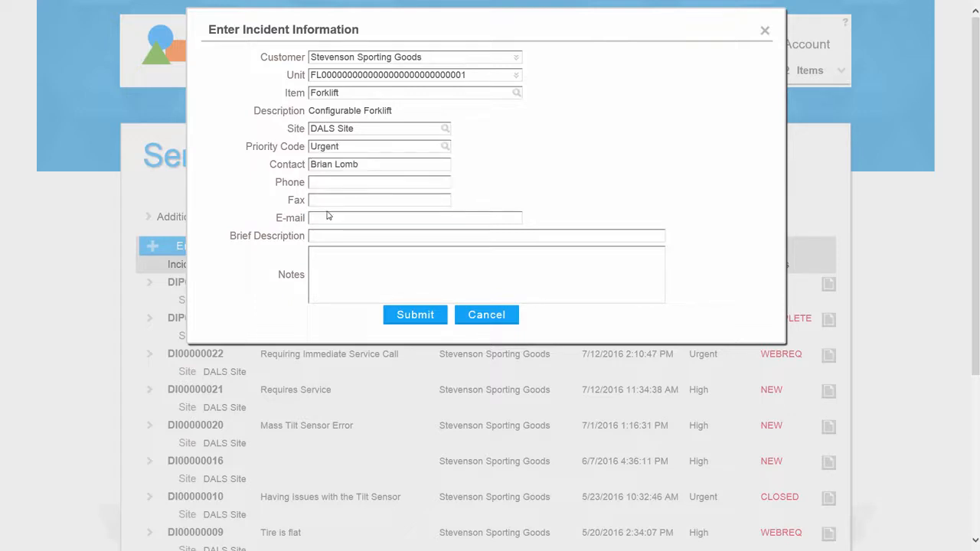
Step: Enter notes requesting prompt Service Technician contact for error code 2008, set the brief description to "Forklift Down - Error code 2008", and submit the incident
click(315, 263)
text(My forklift is down. I am getting error code 2008. The knowledge Base implies that I need a Service Technician. Please contact me as soon as possible.)
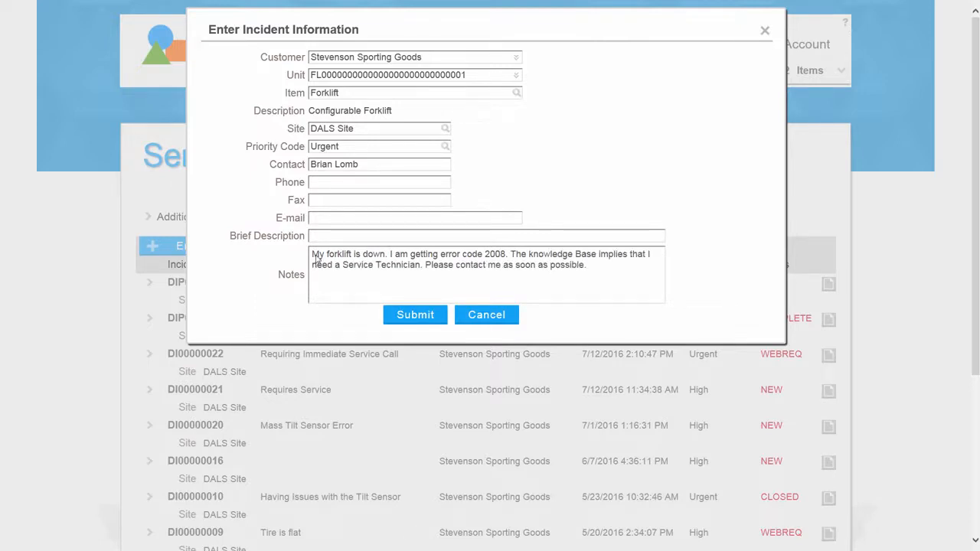
click(313, 238)
text(Forklift Down - Error code 2008)
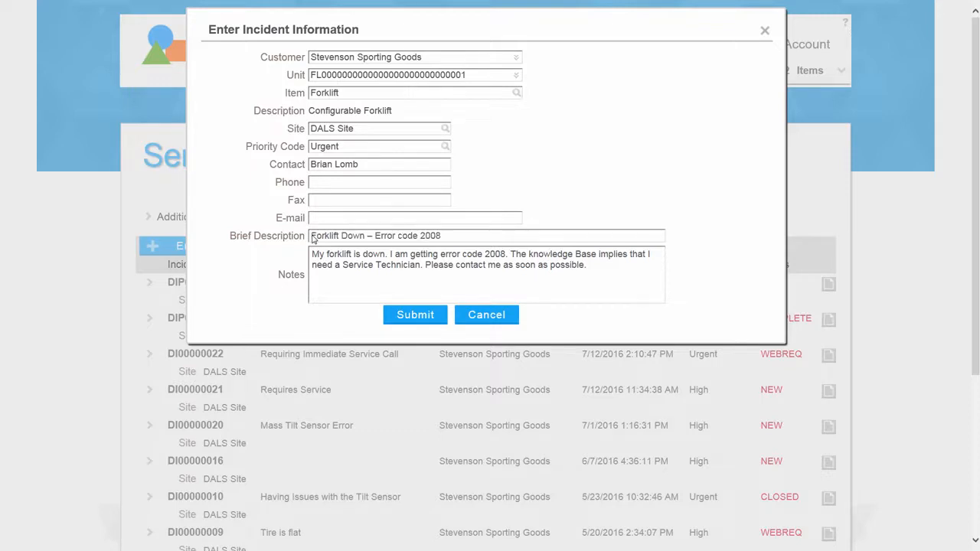
click(399, 315)
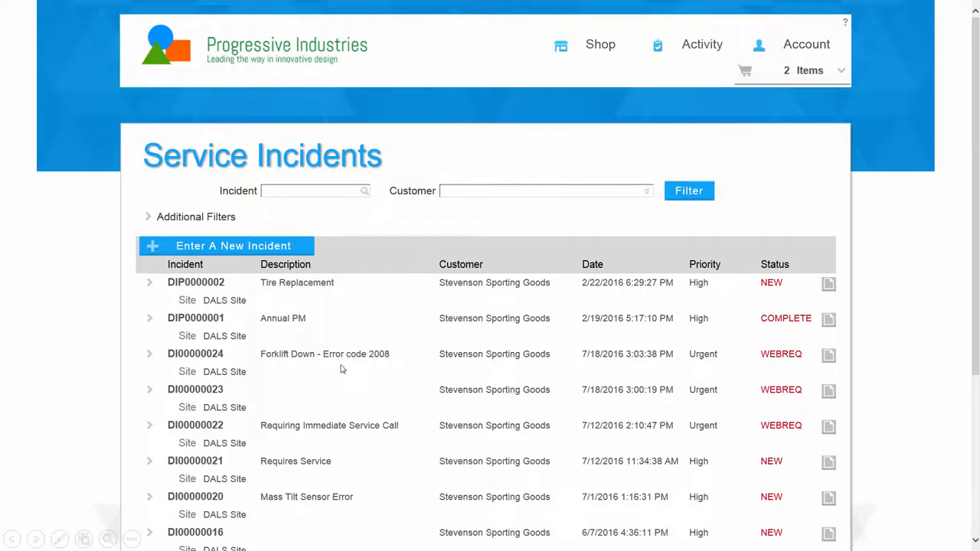
Step: Filter the service incidents by the forklift unit ending in 002 using the additional filters
click(156, 220)
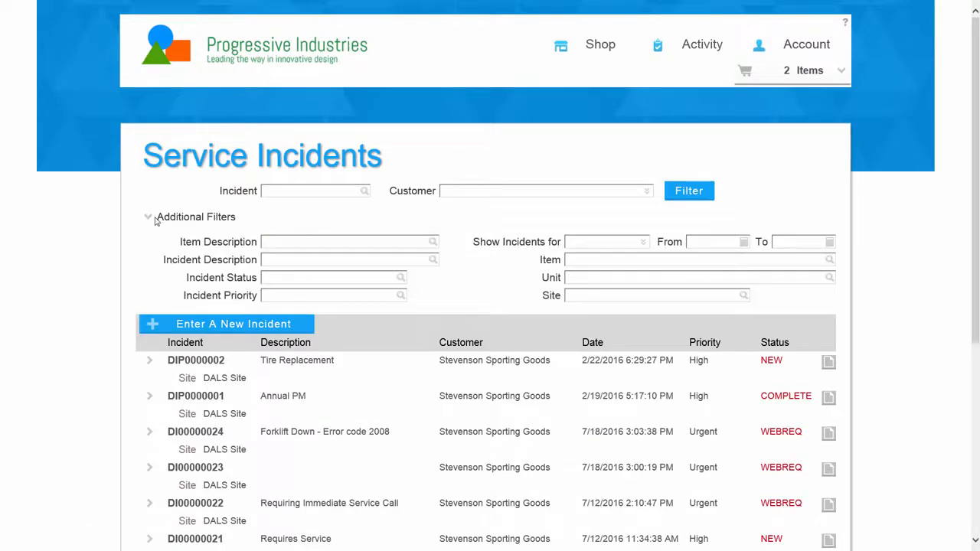
click(740, 280)
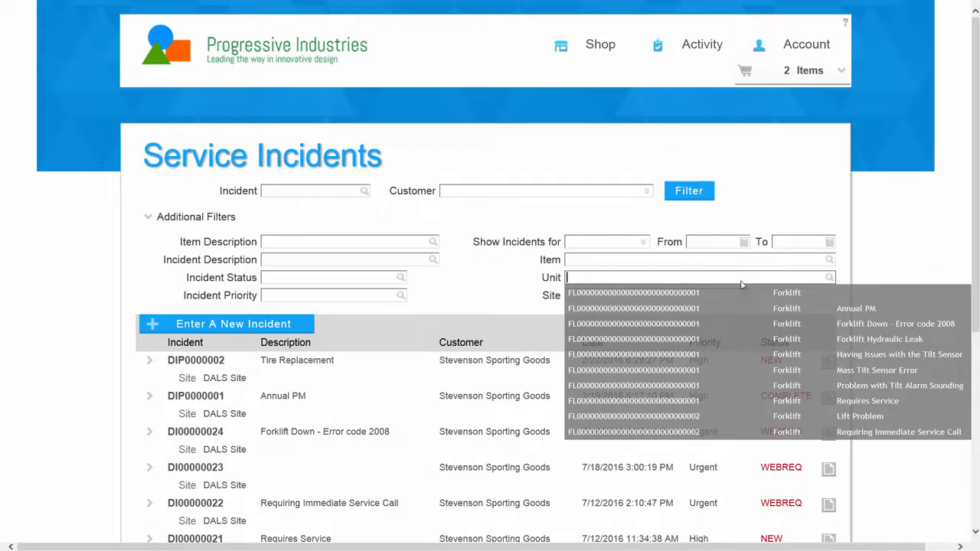
click(844, 417)
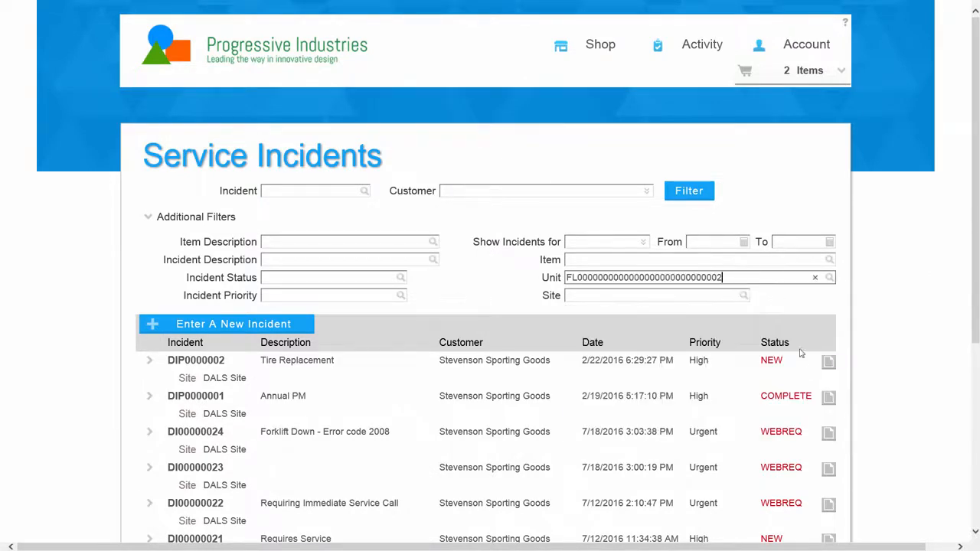
click(709, 194)
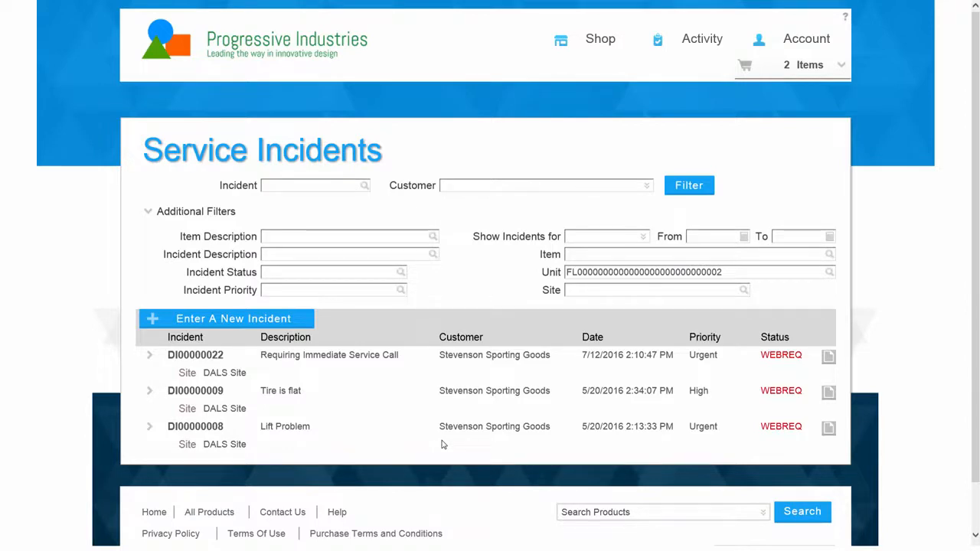
Step: Sign out of the customer account
click(800, 48)
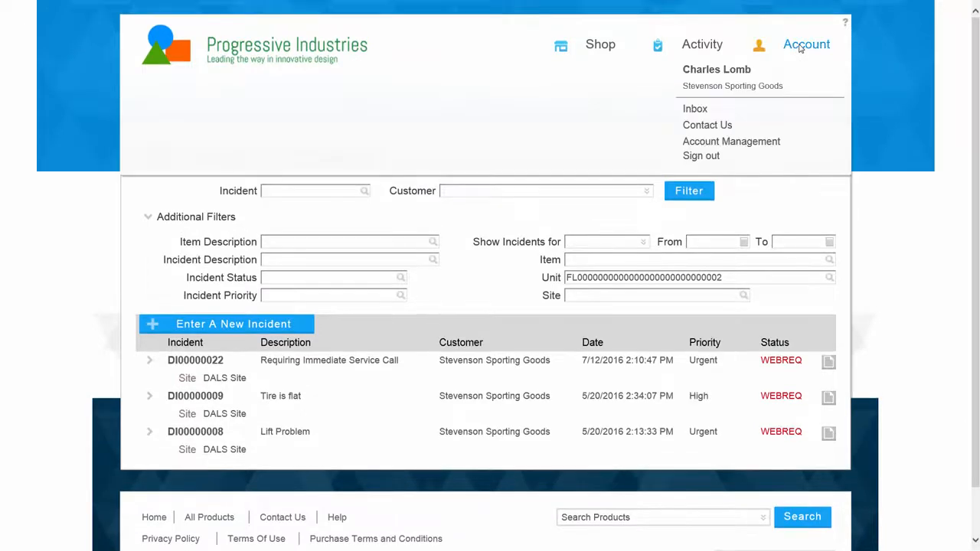
click(699, 156)
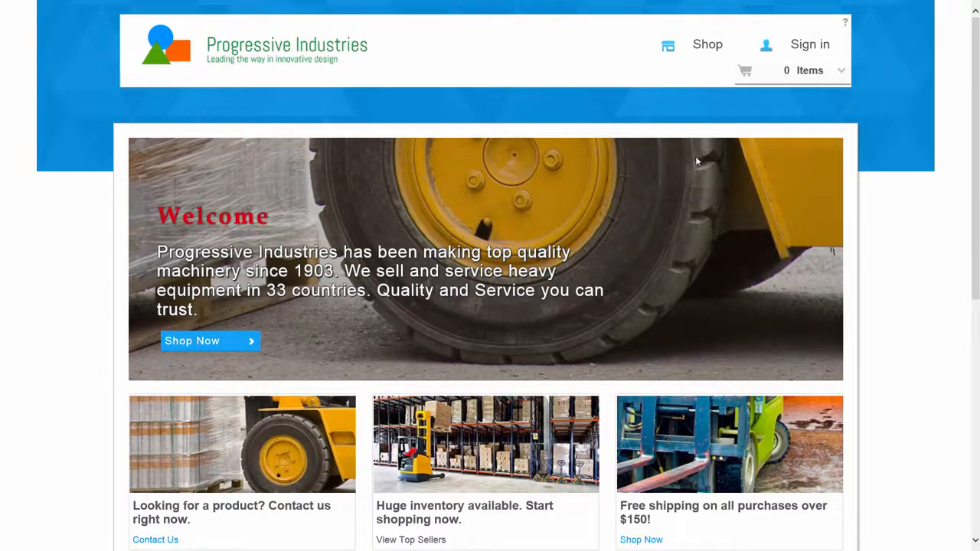